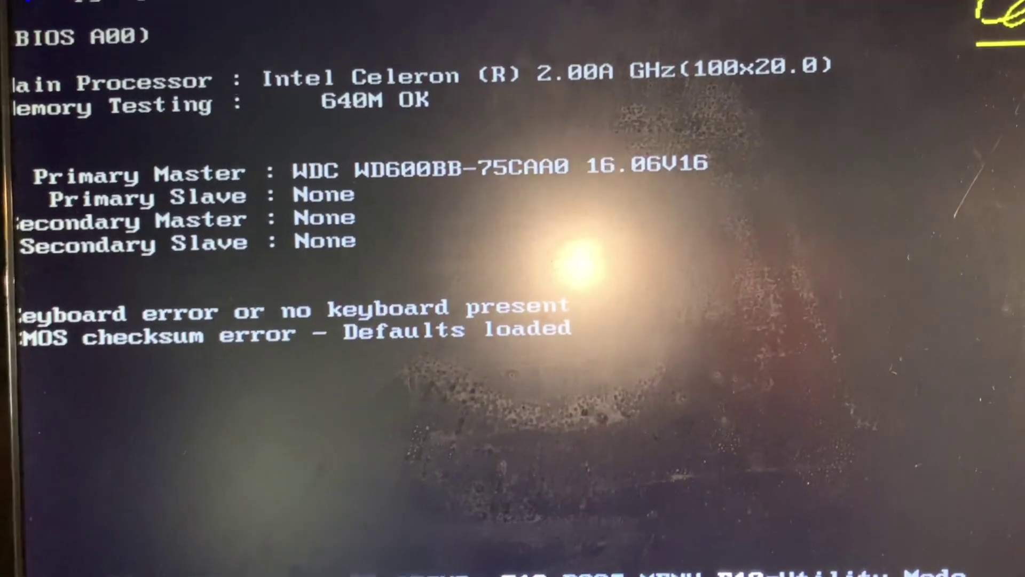
# Enter BIOS Setup with F2, exit it, and let Windows XP boot to the CyberDefender scan results
pyautogui.press('F2')
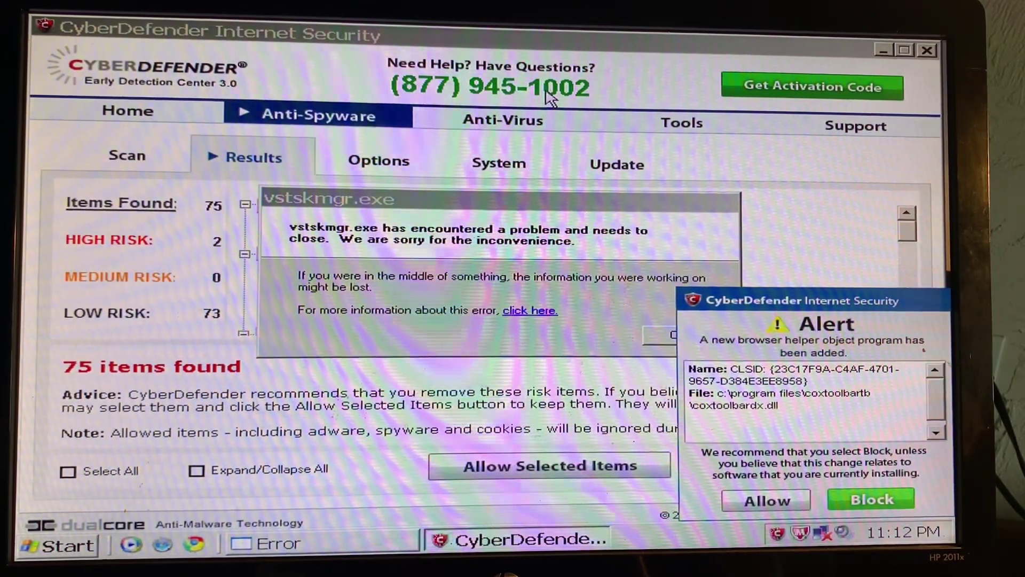
# Dismiss the vstskmgr.exe crash notice, allow the three browser-helper alerts, and minimize CyberDefender
pyautogui.click(632, 246)
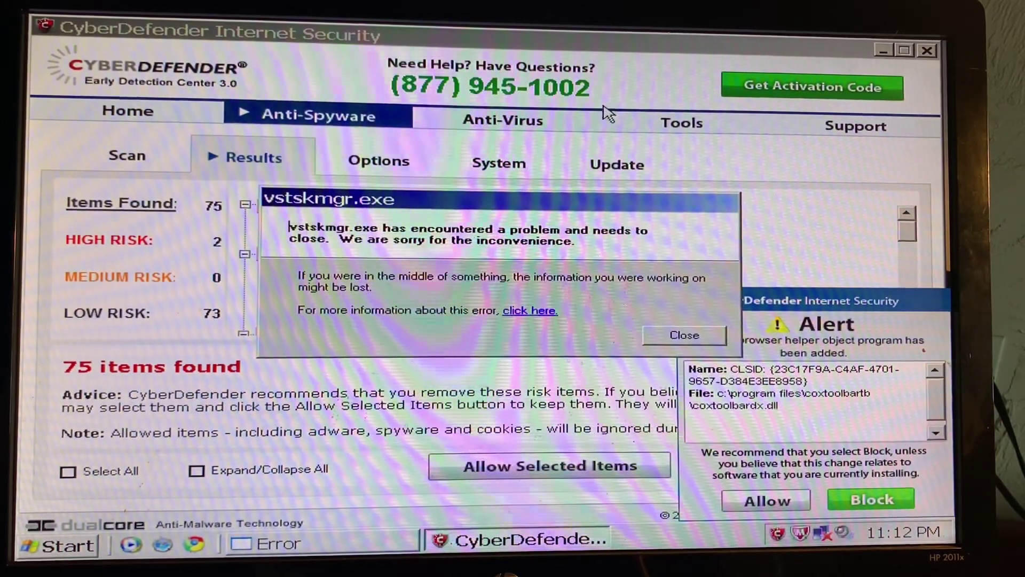
pyautogui.click(685, 335)
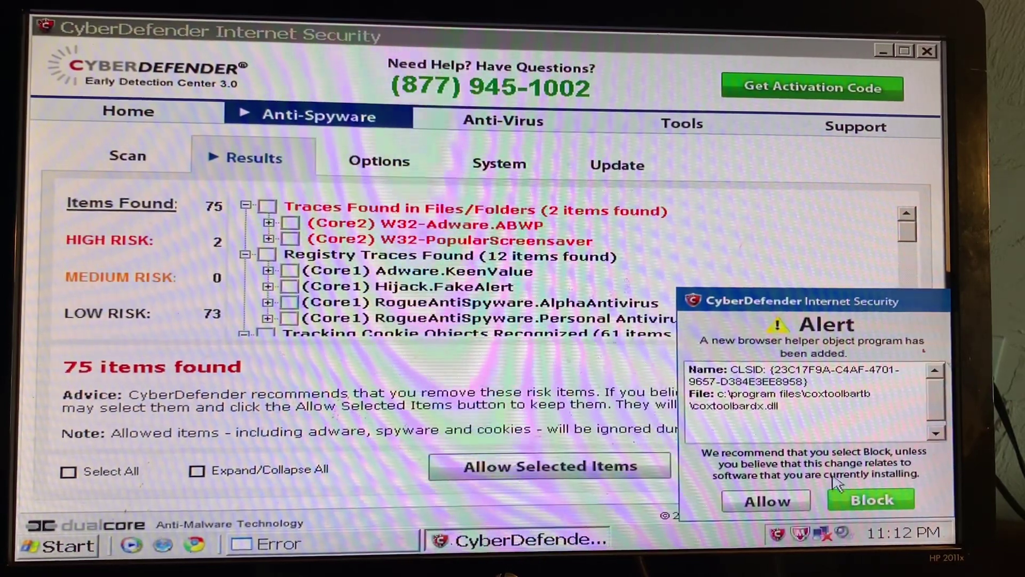
pyautogui.click(767, 505)
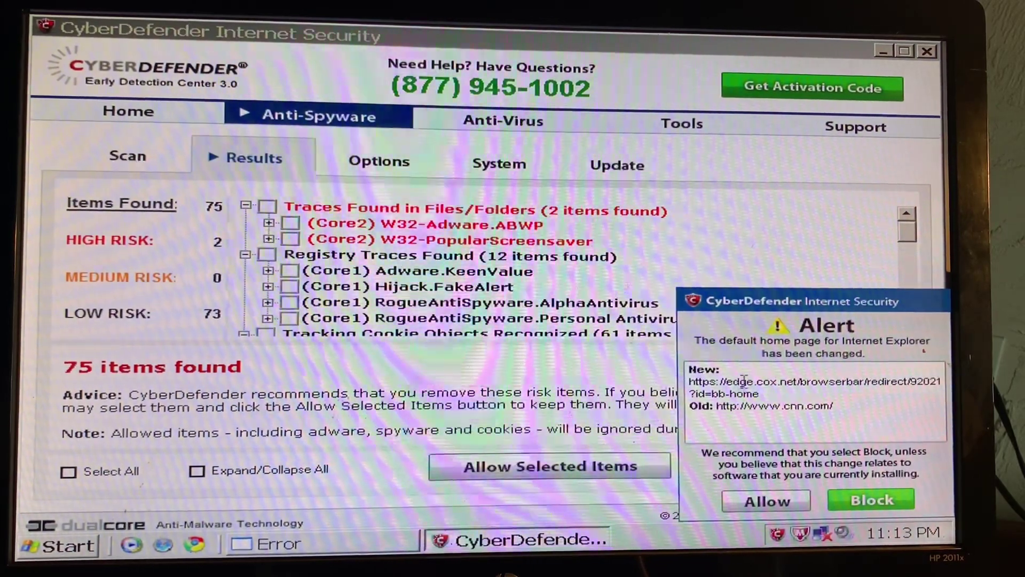
pyautogui.click(767, 501)
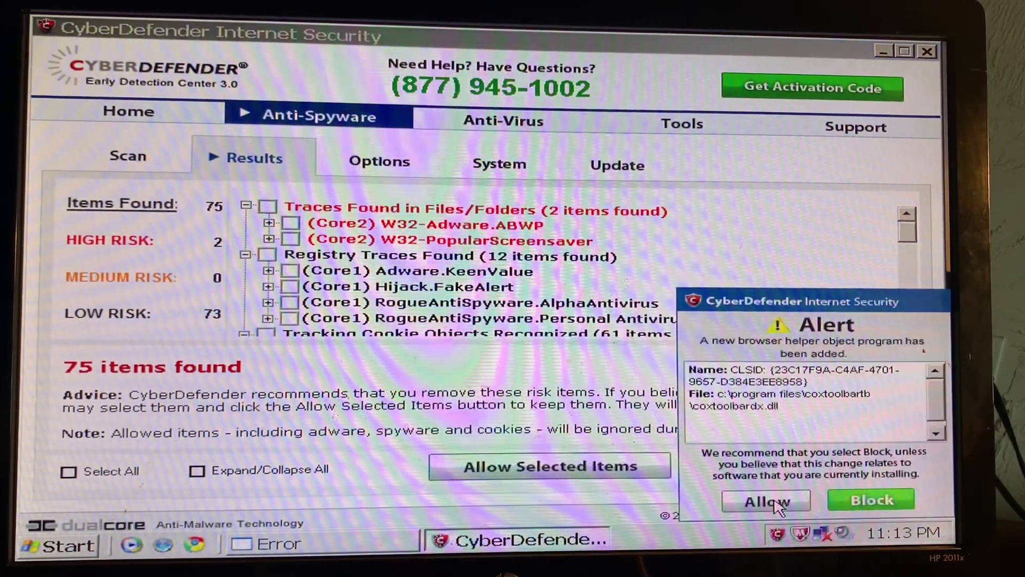
pyautogui.click(767, 501)
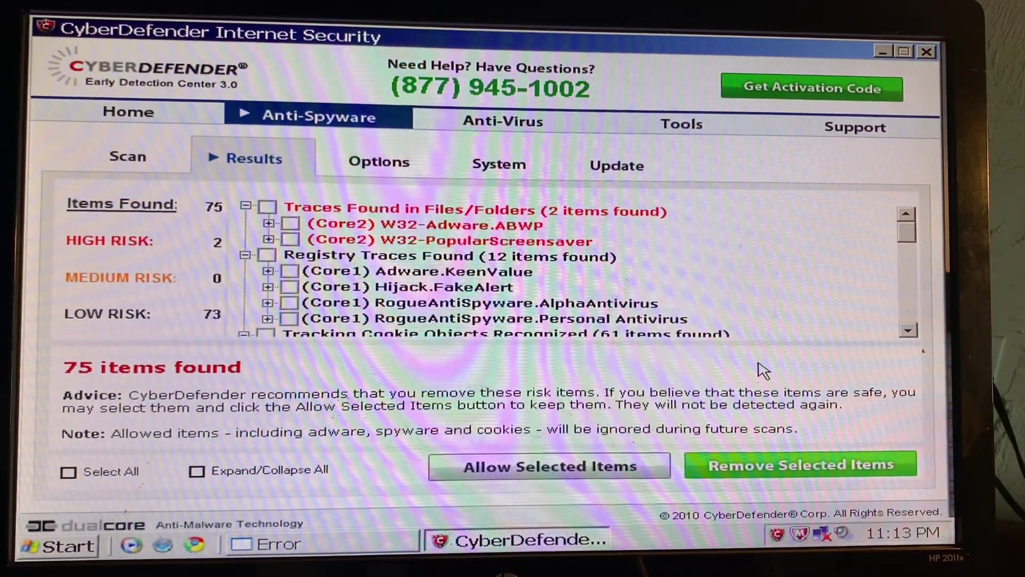
pyautogui.click(927, 52)
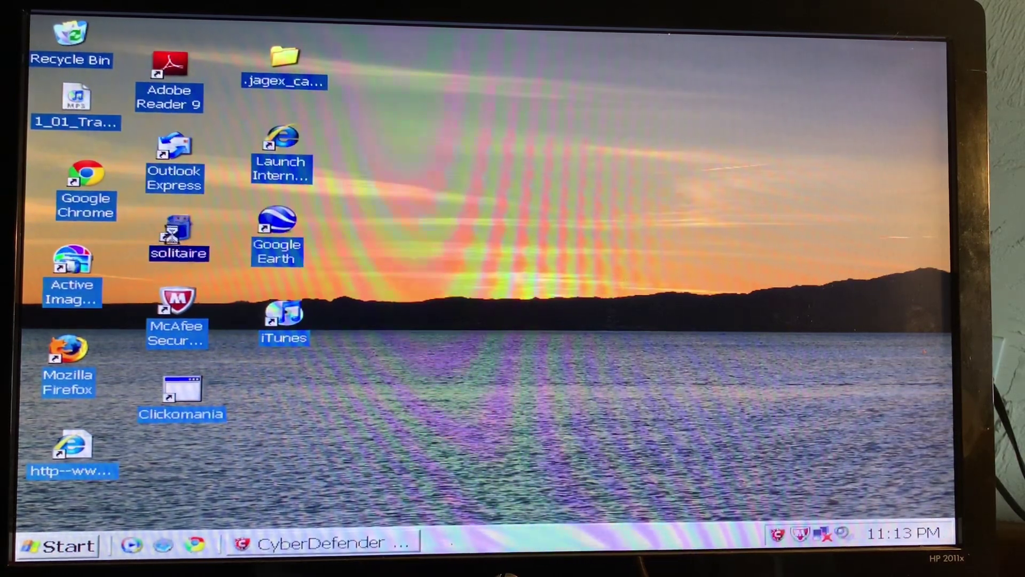
# Launch and close Solitaire, launch Mozilla Firefox, then bring up the Start menu
pyautogui.doubleClick(180, 236)
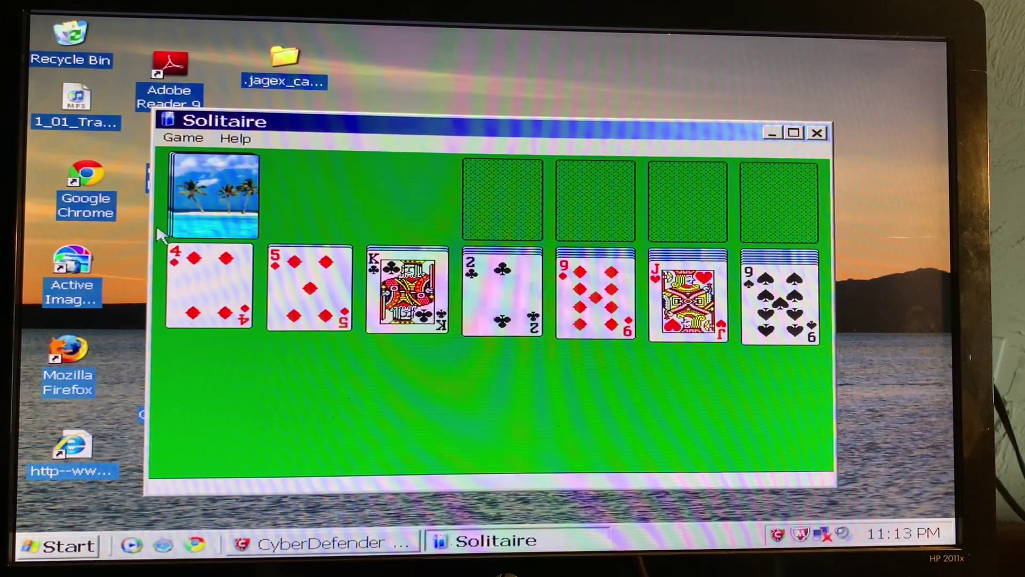
pyautogui.click(818, 132)
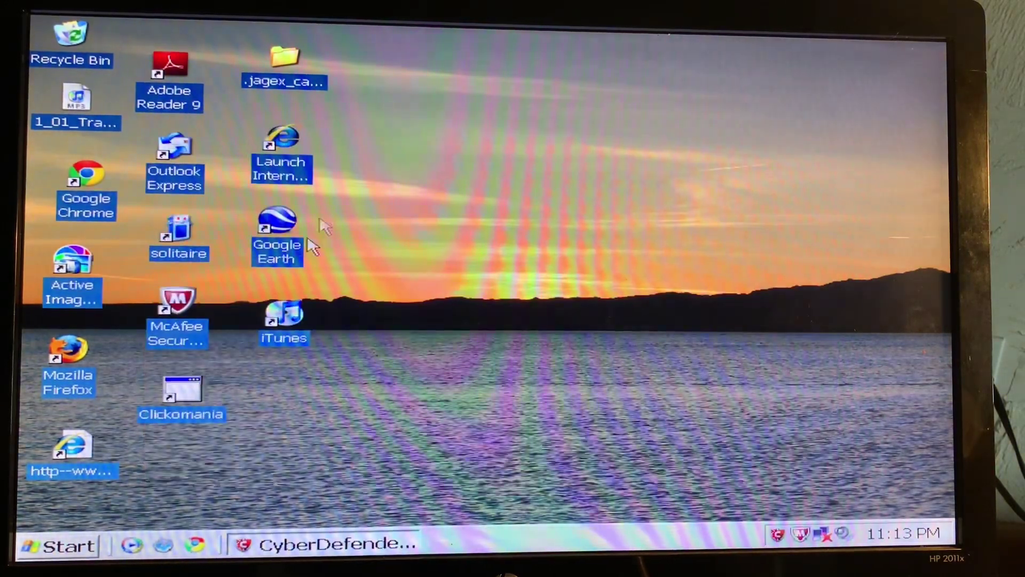
pyautogui.doubleClick(70, 352)
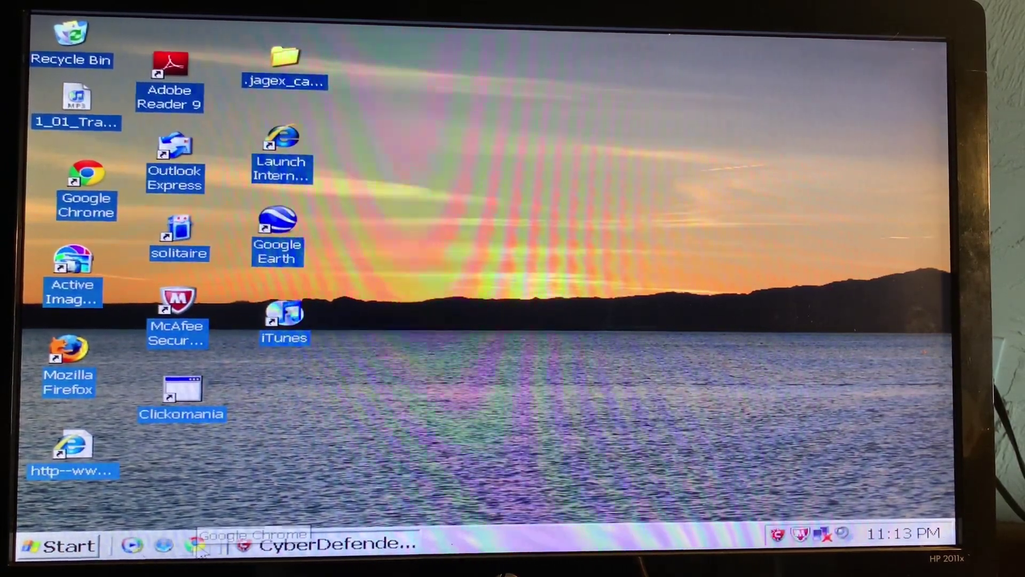
pyautogui.click(59, 546)
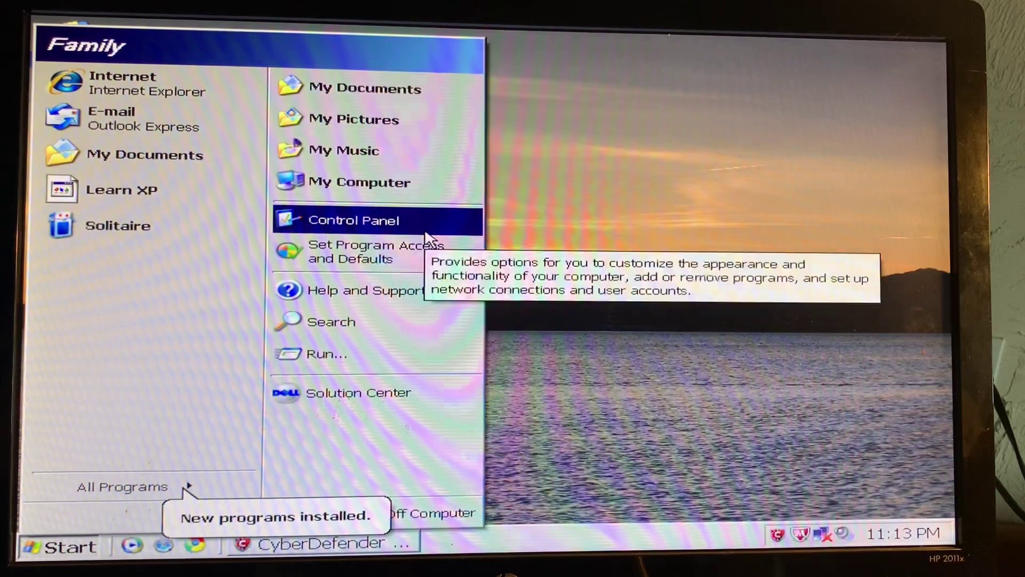
# From Control Panel try System twice, dismissing the missing rundll32.exe error each time, then close Control Panel
pyautogui.click(448, 221)
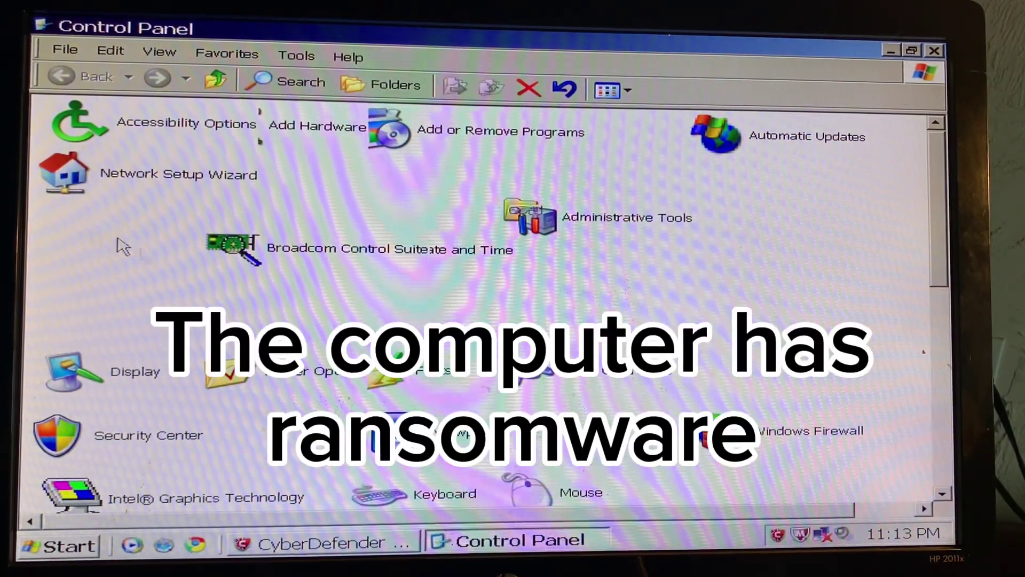
pyautogui.scroll(-5, 167, 399)
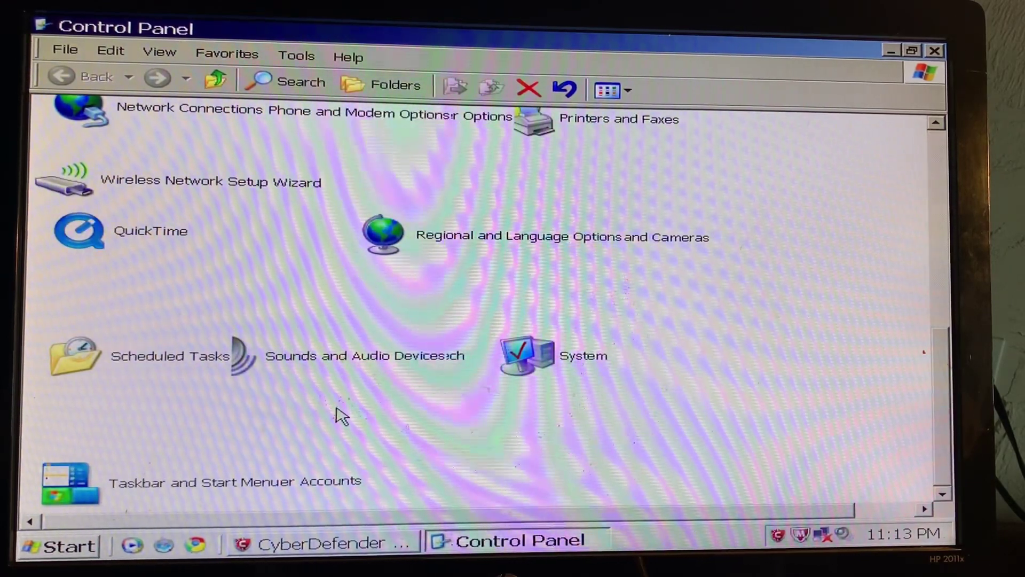
pyautogui.doubleClick(587, 367)
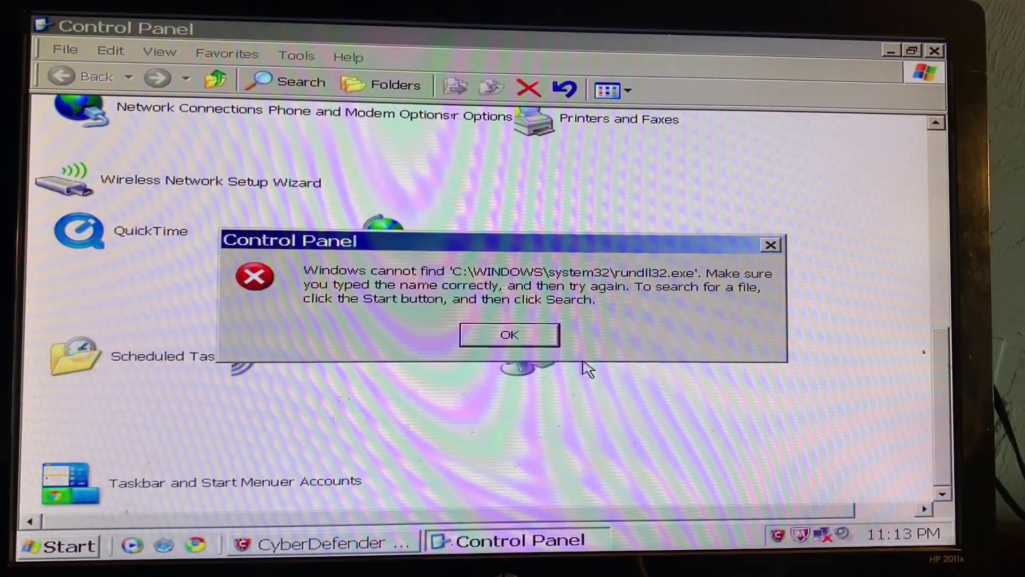
pyautogui.click(540, 342)
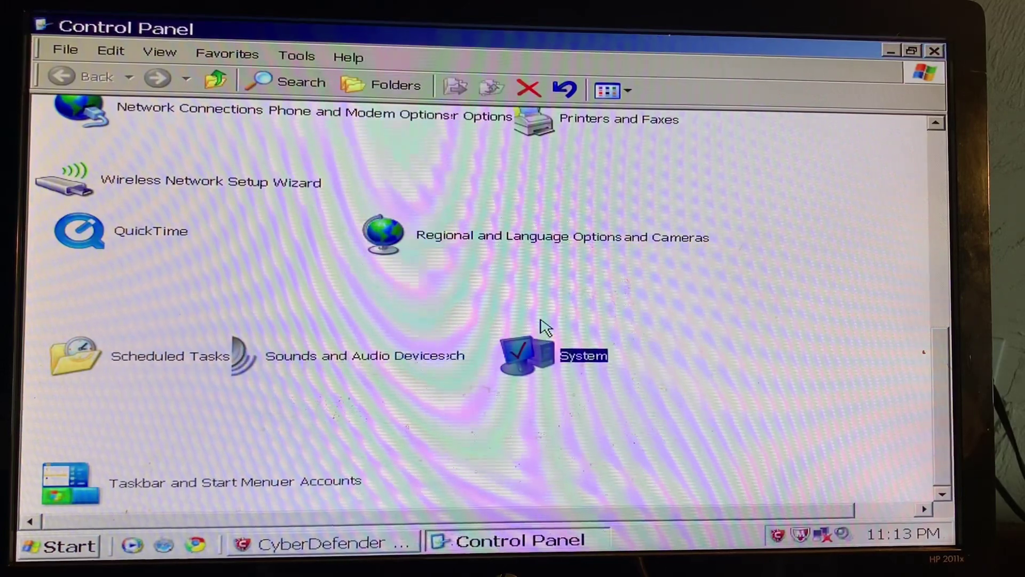
pyautogui.scroll(5, 309, 347)
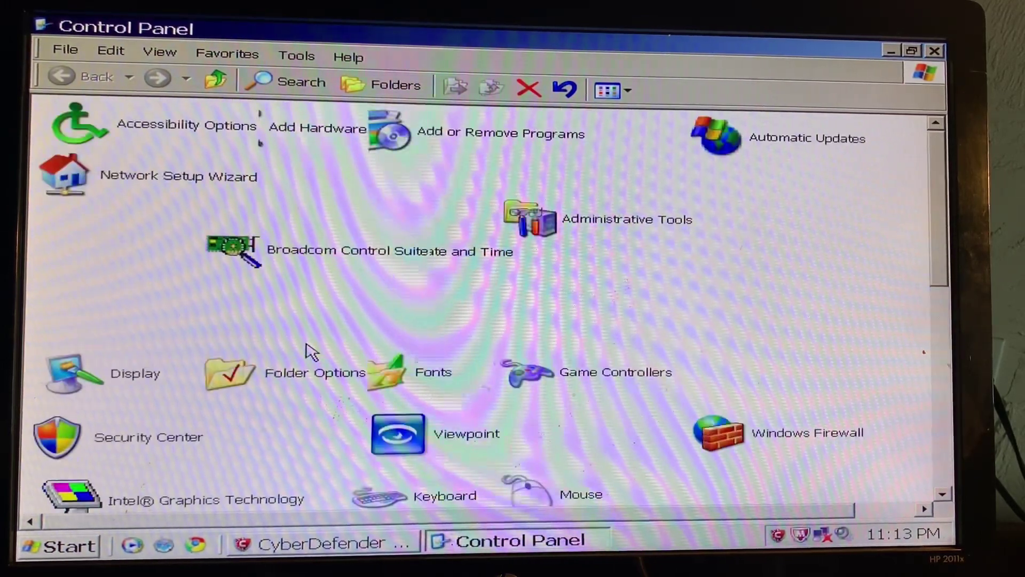
pyautogui.scroll(-5, 310, 348)
pyautogui.scroll(5, 311, 350)
pyautogui.scroll(-3, 310, 350)
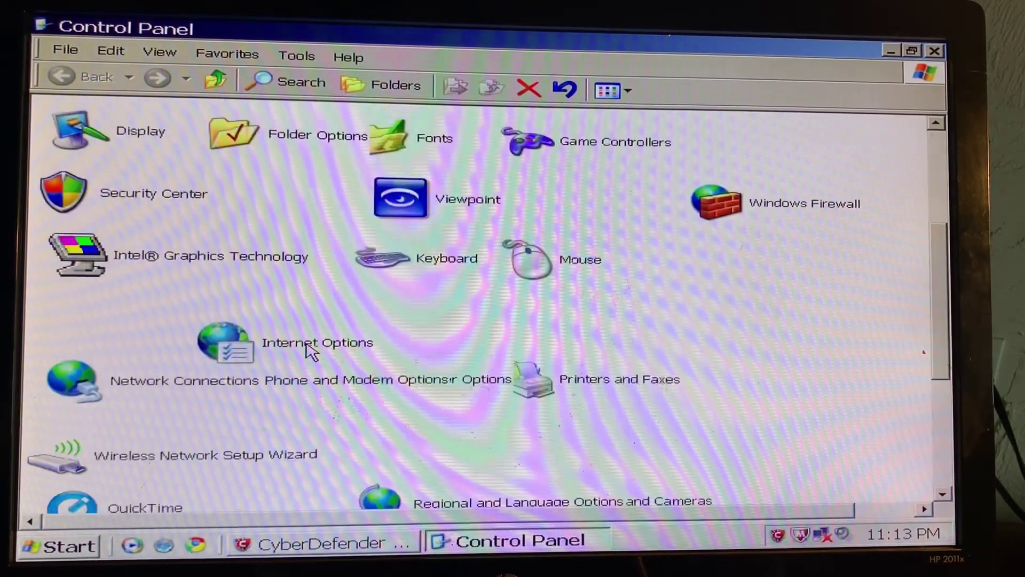
pyautogui.scroll(-3, 616, 385)
pyautogui.doubleClick(558, 353)
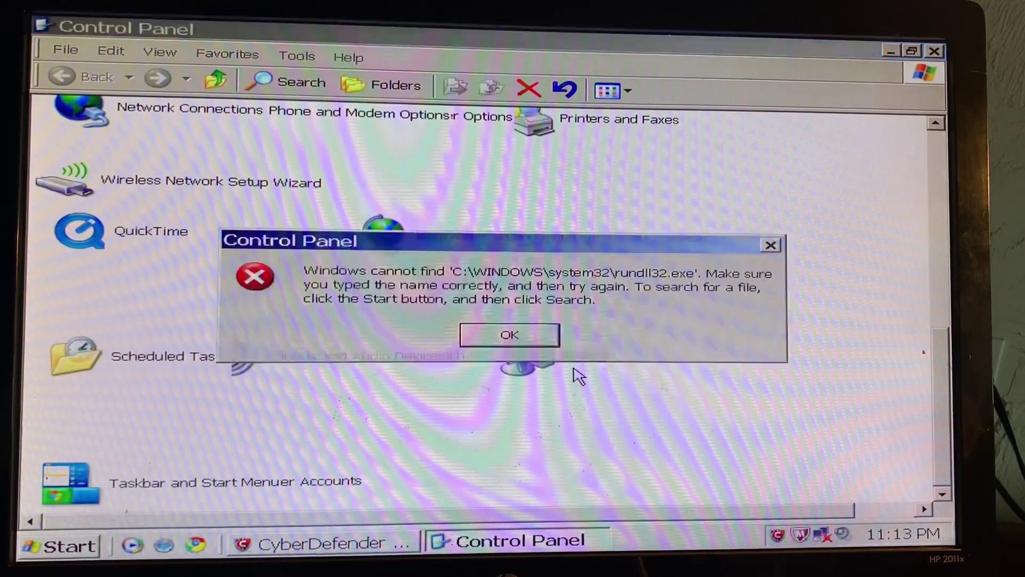
pyautogui.click(552, 337)
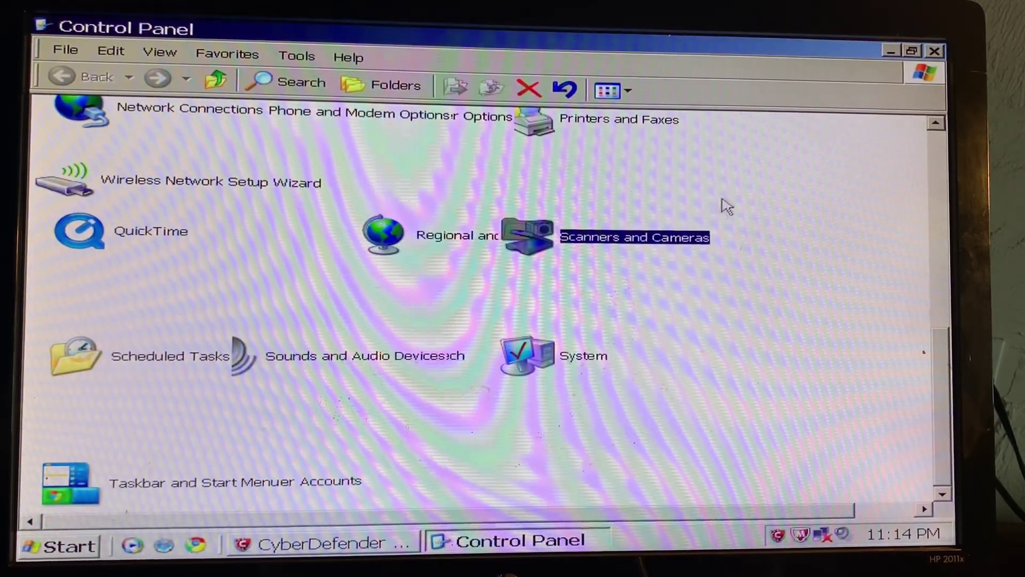
pyautogui.scroll(5, 725, 201)
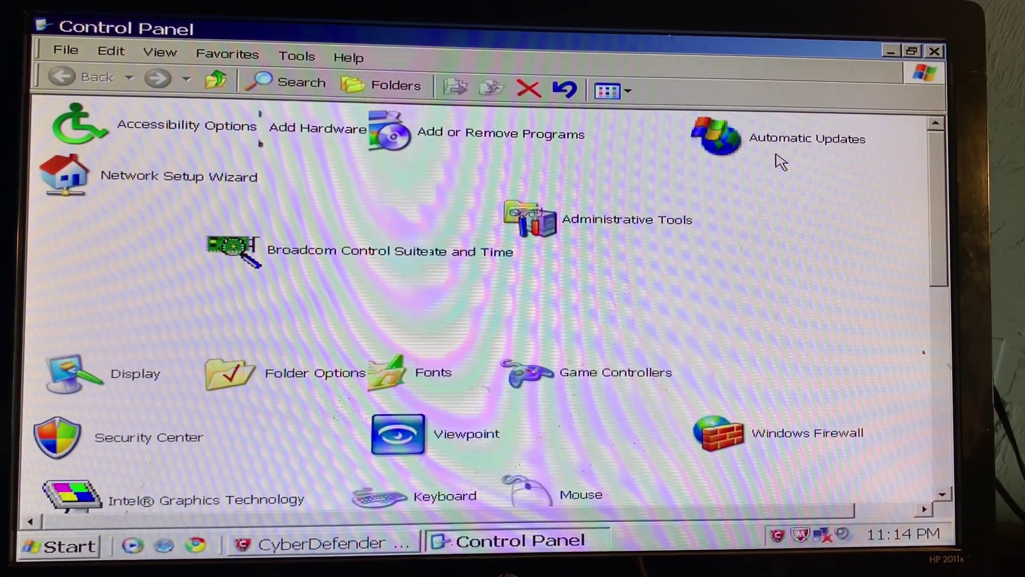
pyautogui.scroll(-5, 665, 352)
pyautogui.scroll(-3, 560, 369)
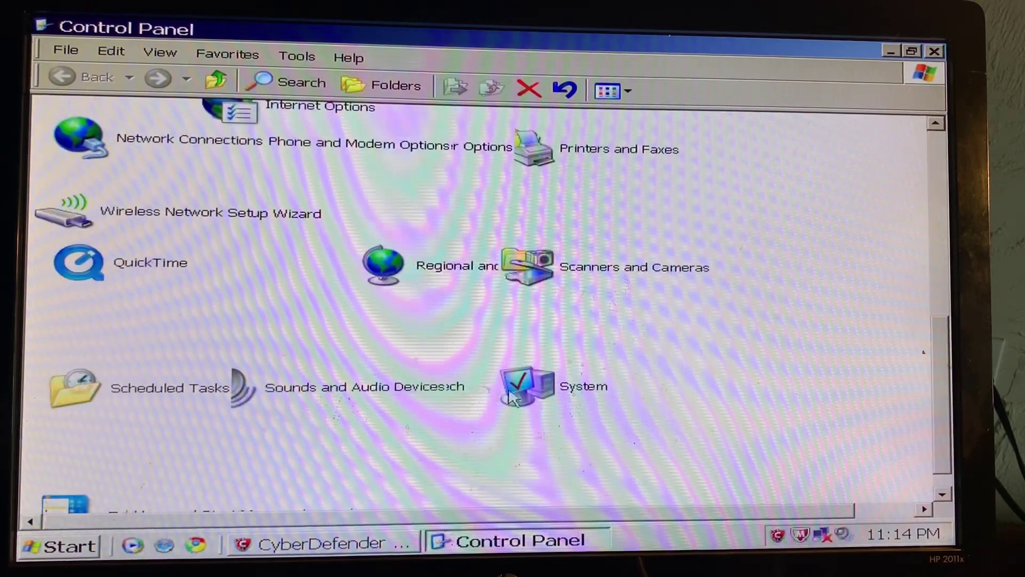
pyautogui.click(933, 51)
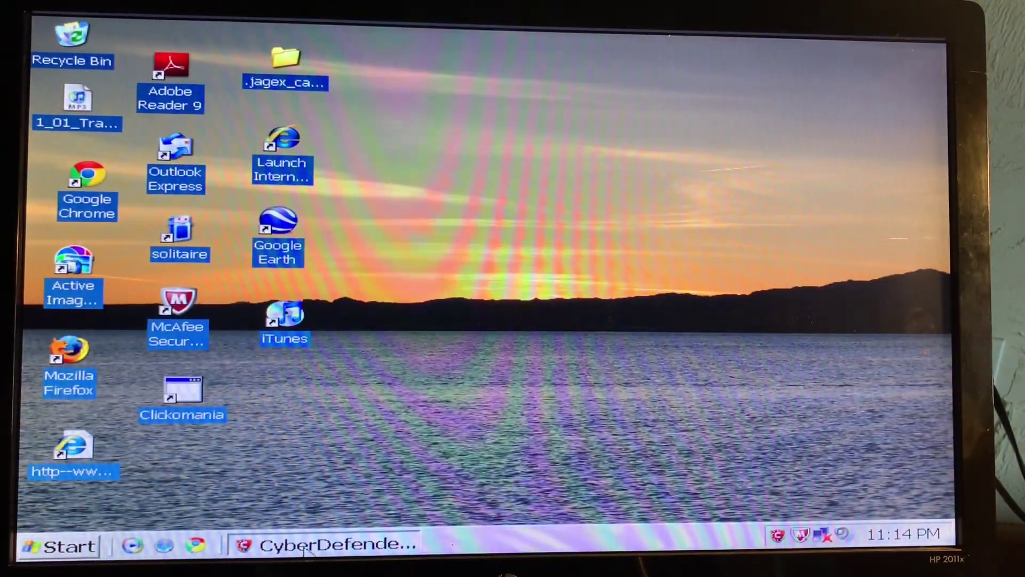
# Restore and close the CyberDefender results, close the Chrome window, and reopen the Start menu
pyautogui.click(306, 545)
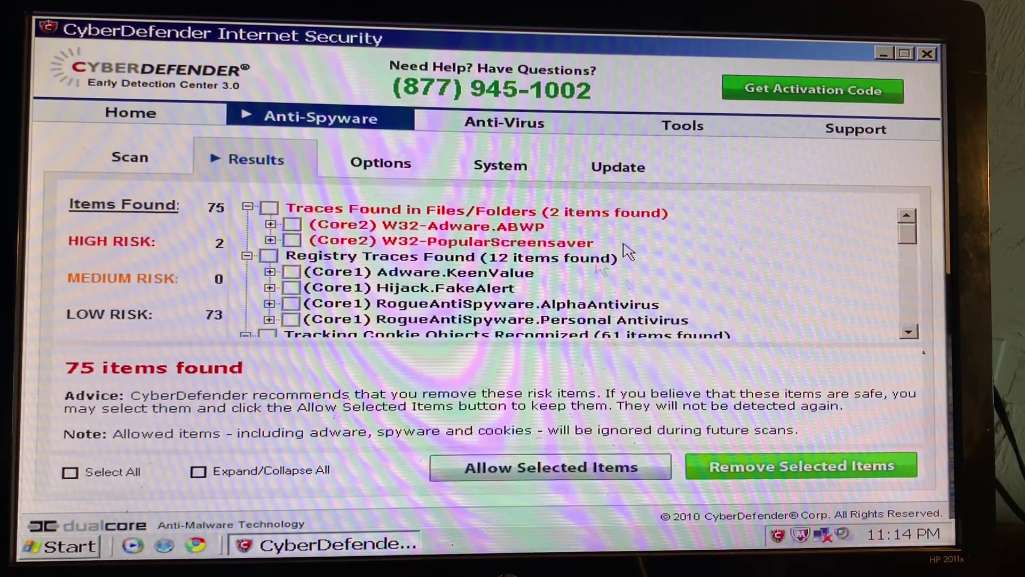
pyautogui.click(927, 54)
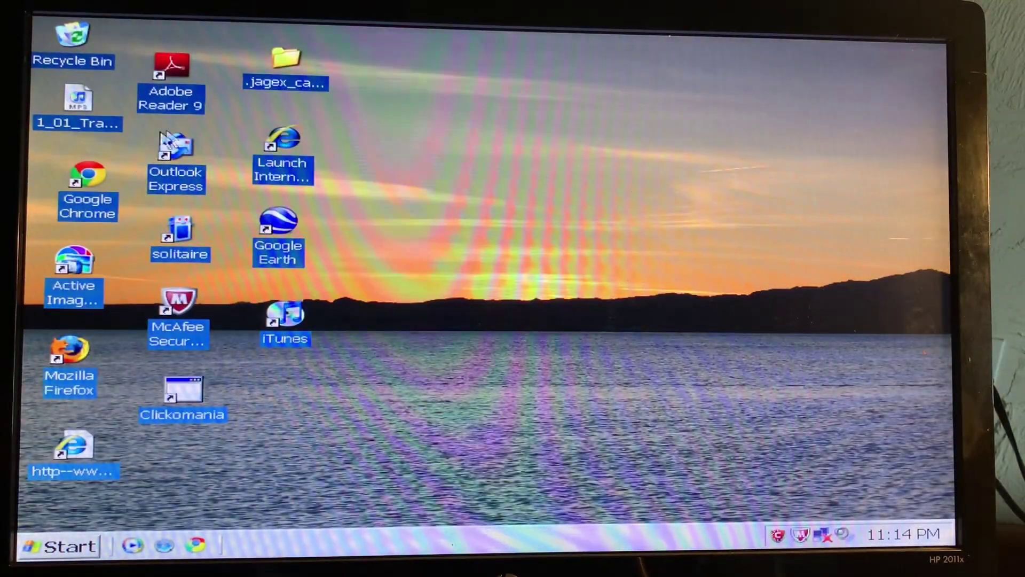
pyautogui.click(60, 545)
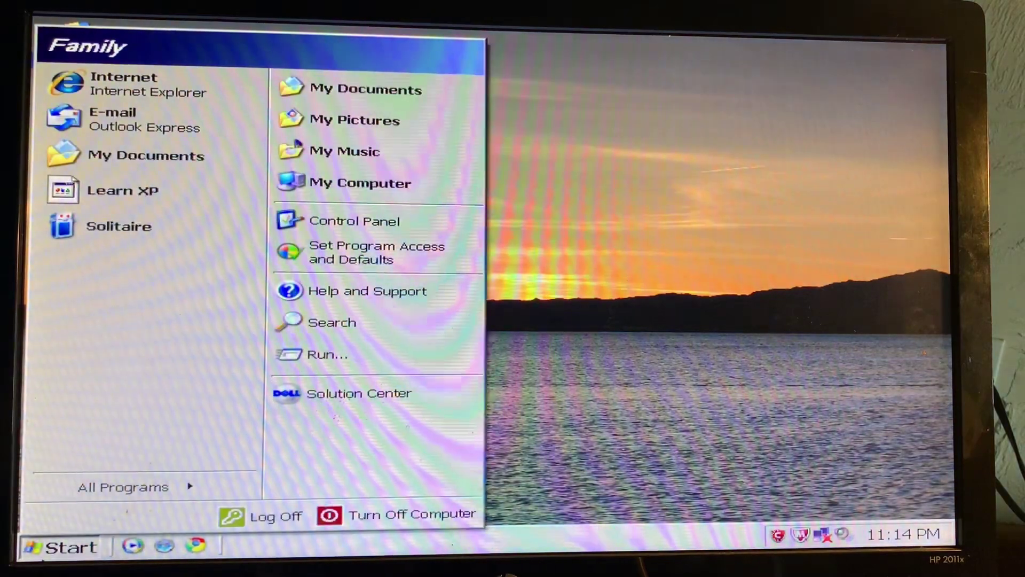
pyautogui.press('Escape')
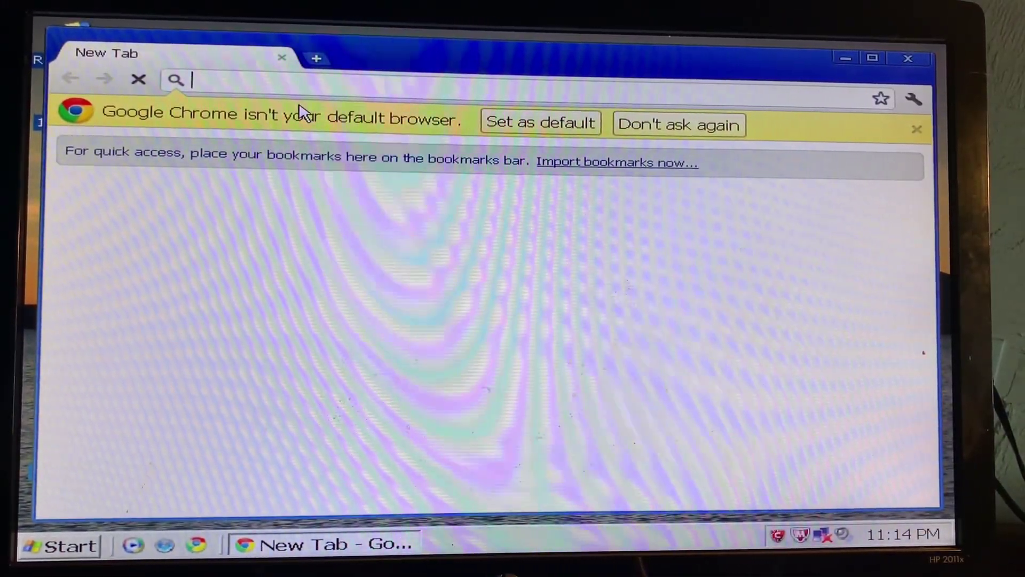
pyautogui.click(908, 58)
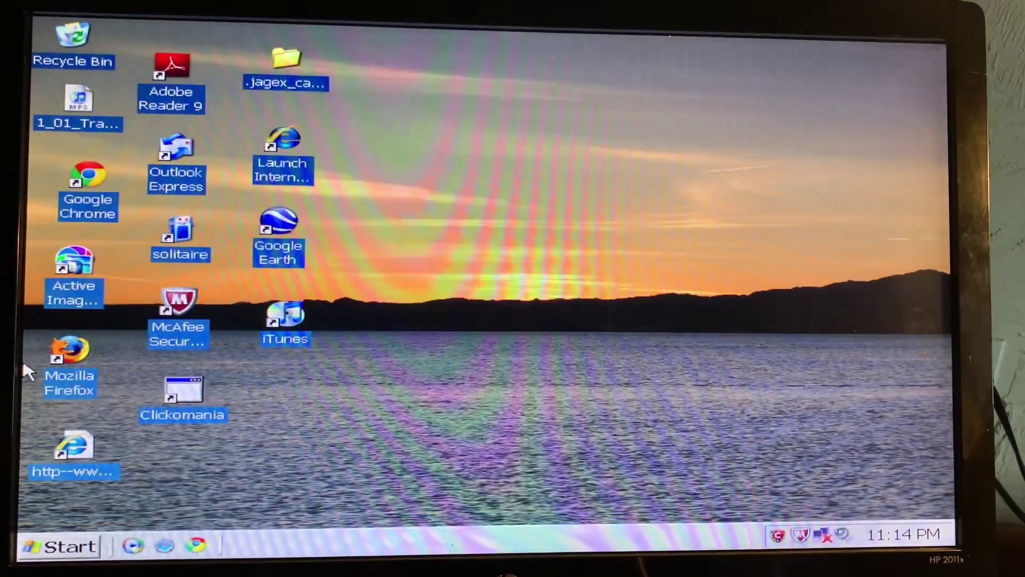
pyautogui.click(68, 547)
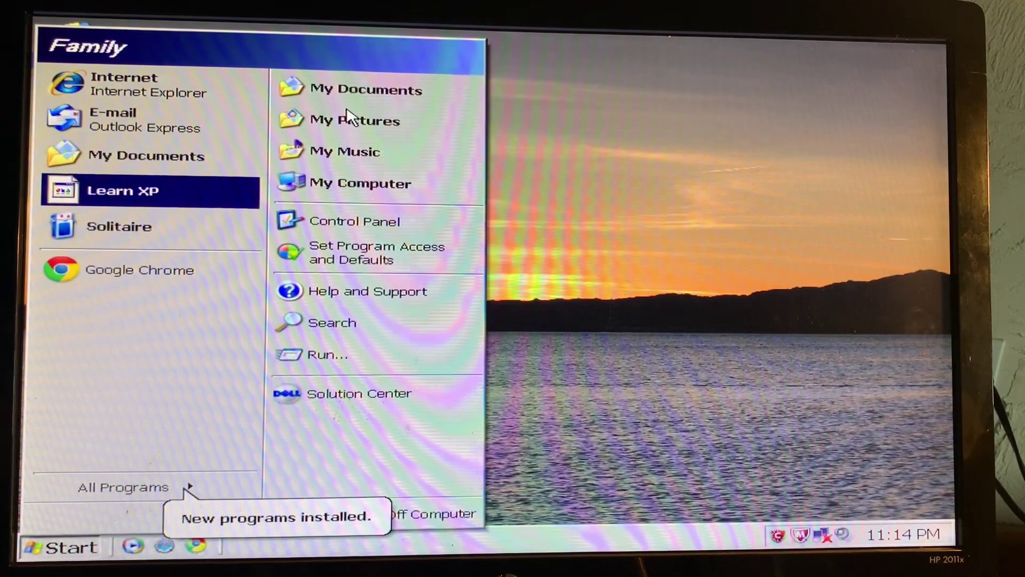
# Browse the All Programs list of installed software, then dismiss the menus back to the desktop
pyautogui.click(91, 490)
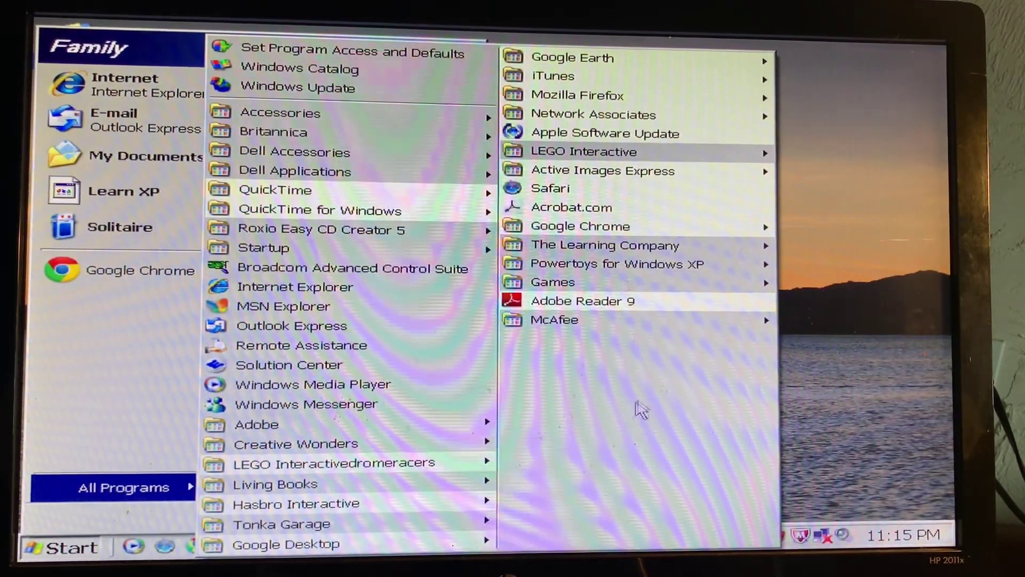
pyautogui.click(877, 426)
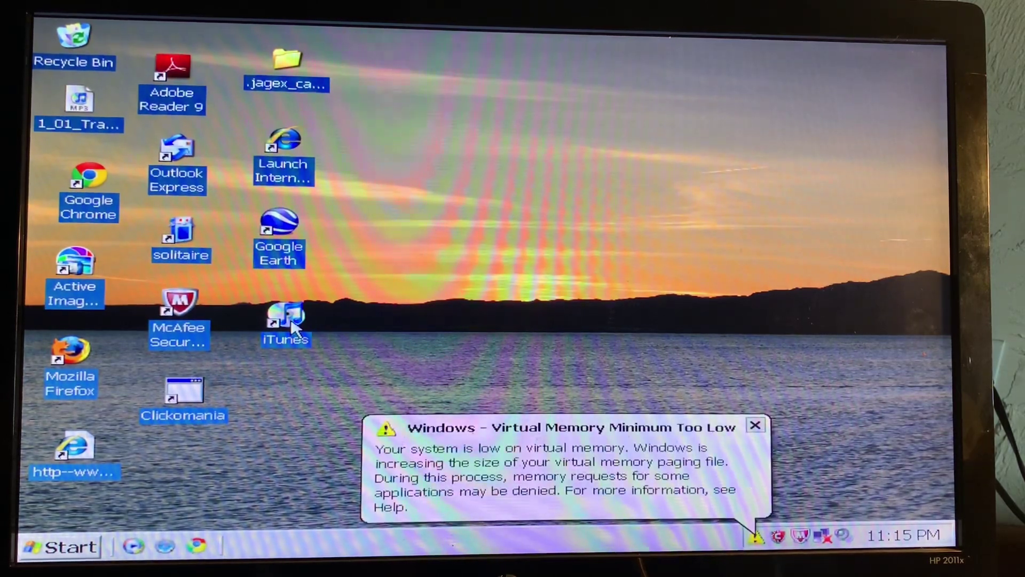
pyautogui.press('super')
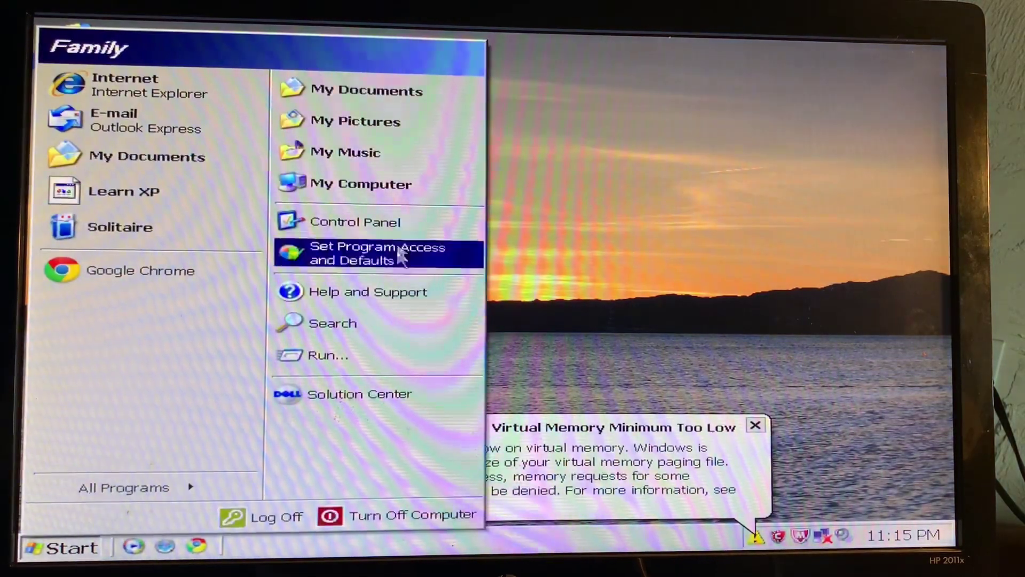
pyautogui.click(392, 95)
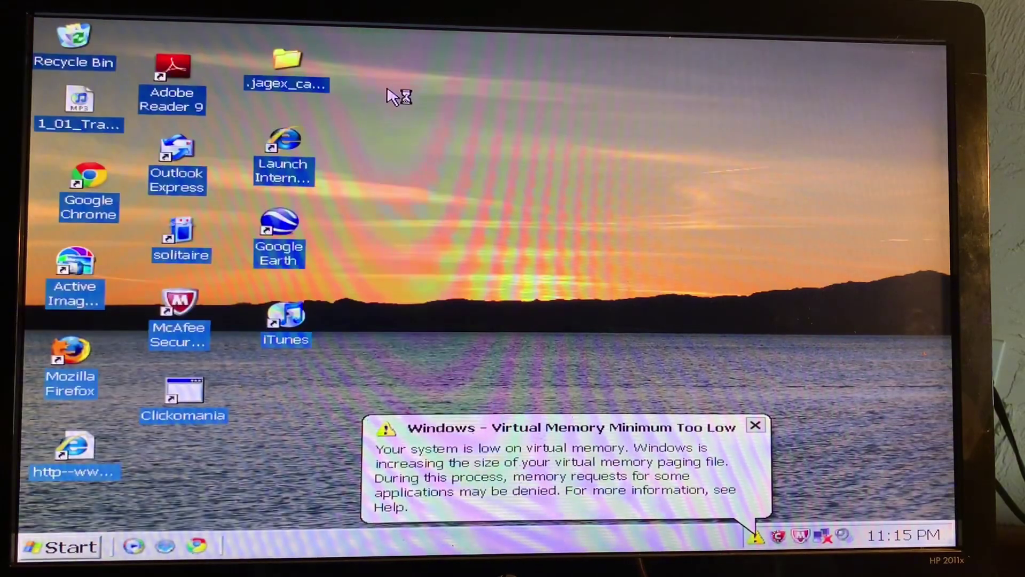
pyautogui.scroll(-1, 629, 266)
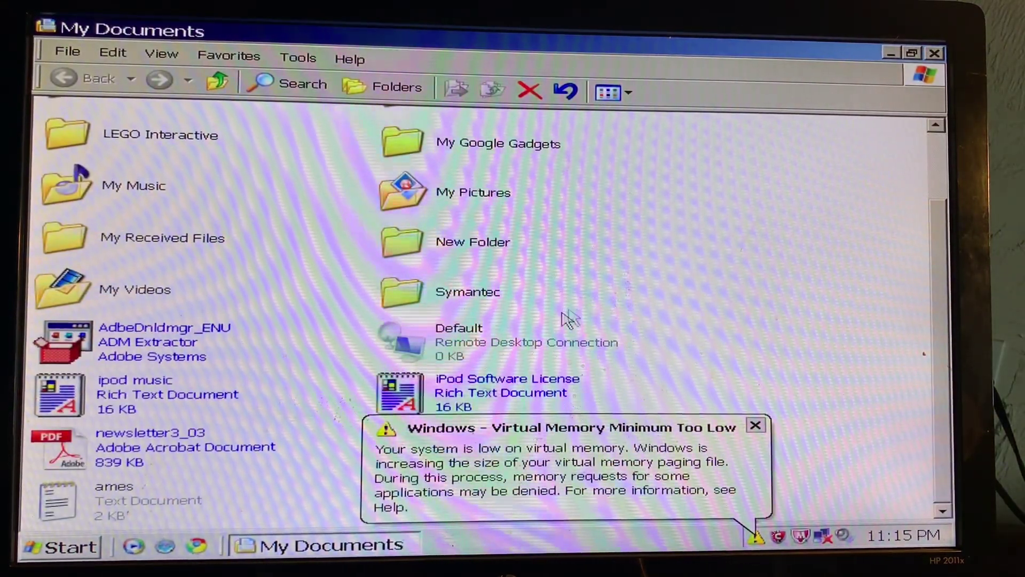
pyautogui.click(149, 396)
pyautogui.doubleClick(148, 396)
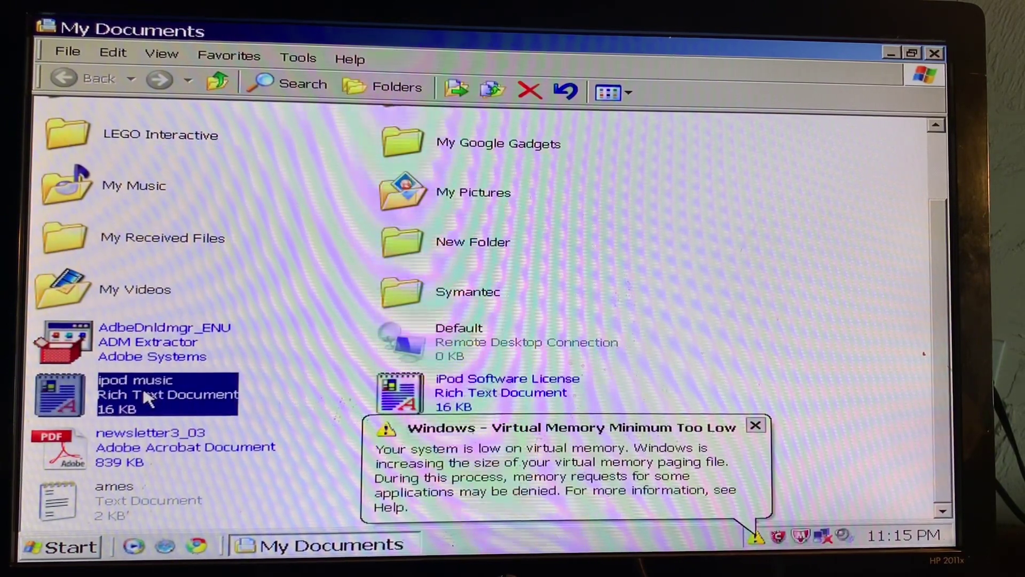
pyautogui.rightClick(143, 390)
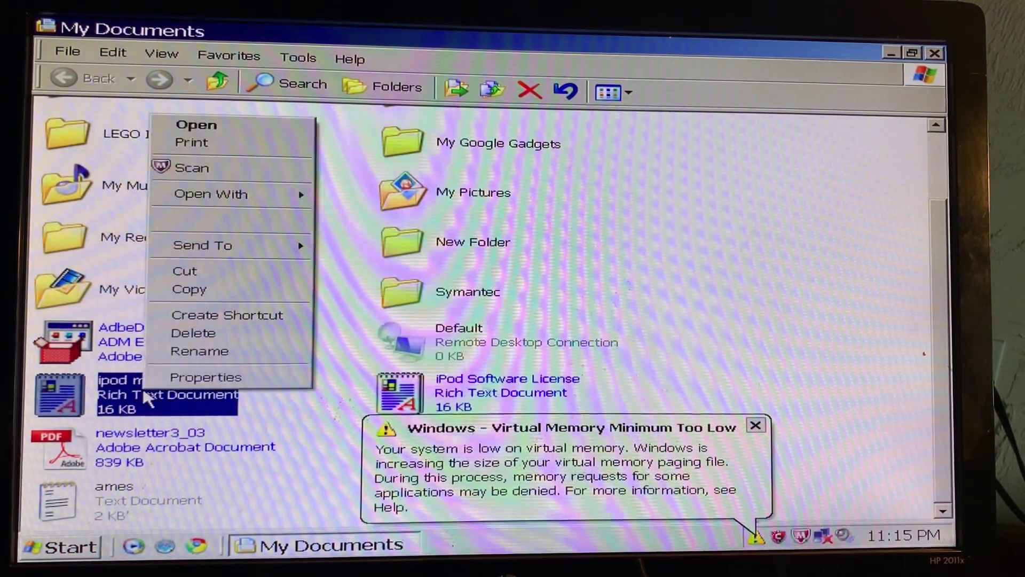
pyautogui.click(203, 373)
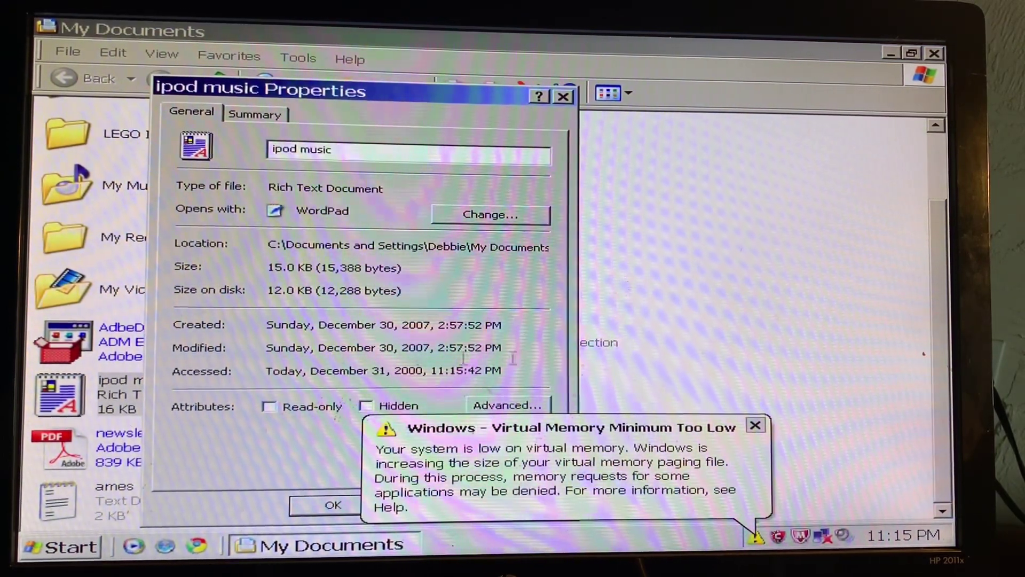
pyautogui.click(563, 96)
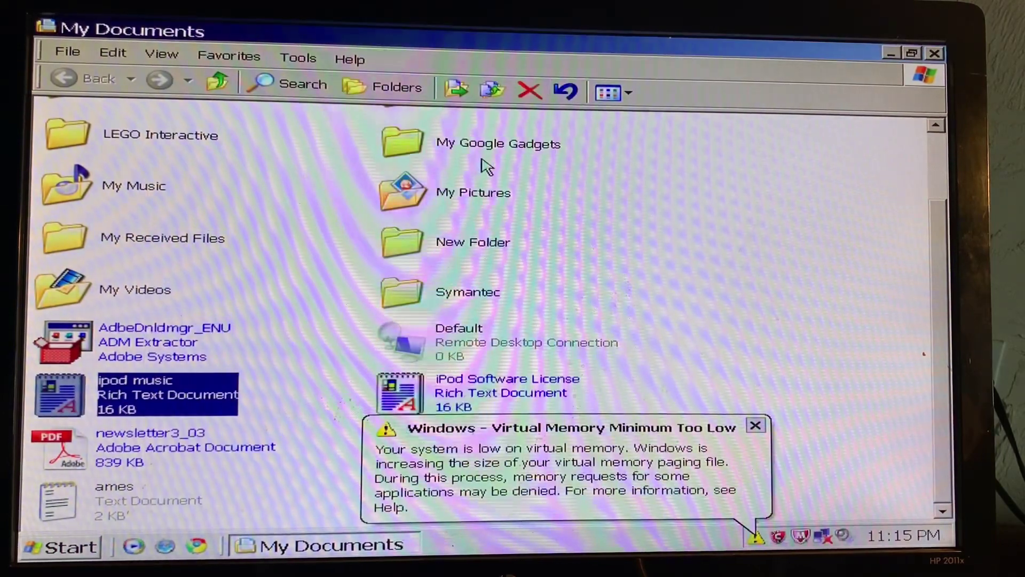
# Close My Documents, dismiss the low virtual memory warning, and minimize CyberDefender to the taskbar
pyautogui.click(934, 53)
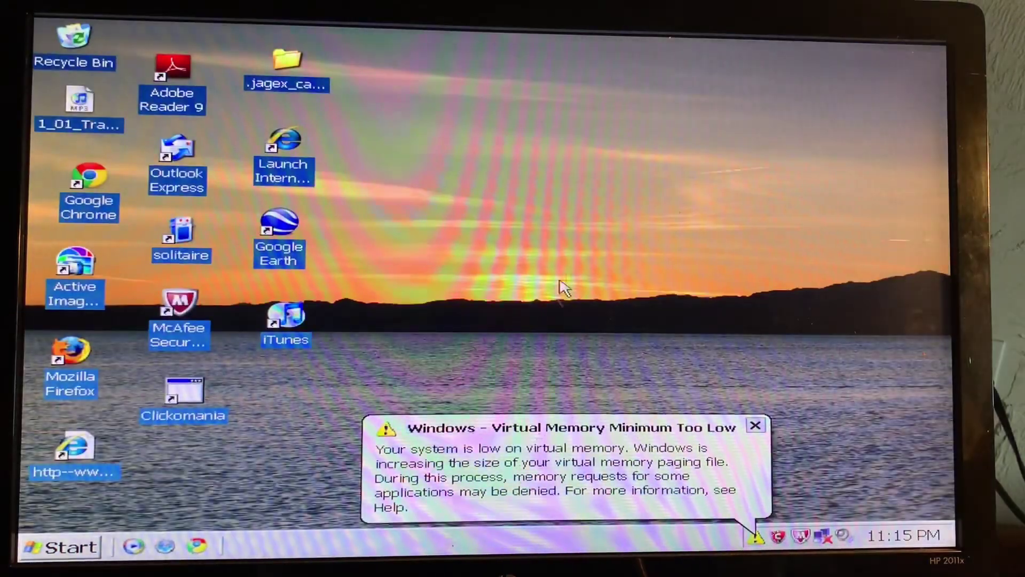
pyautogui.click(754, 426)
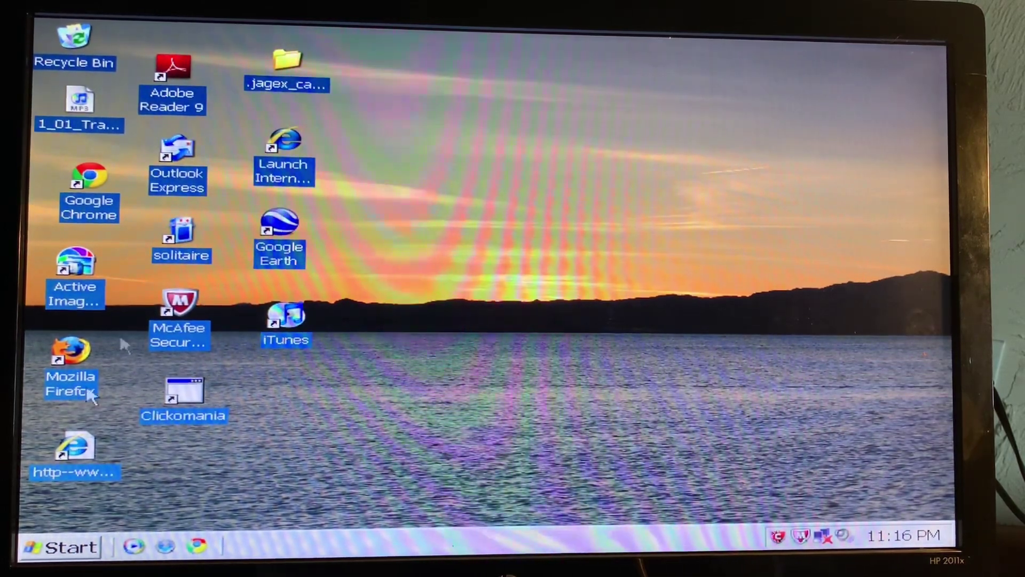
pyautogui.click(60, 546)
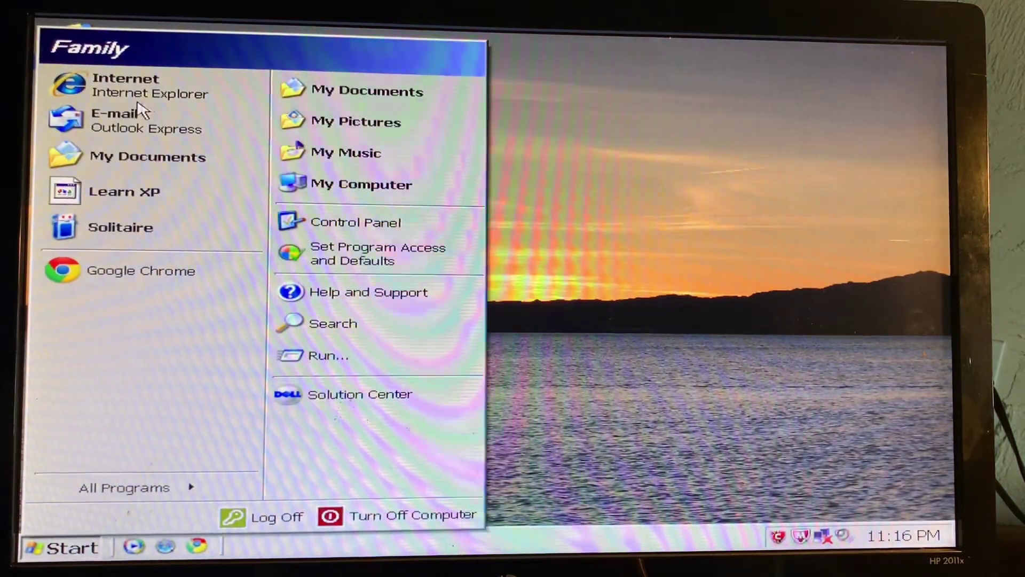
pyautogui.click(561, 408)
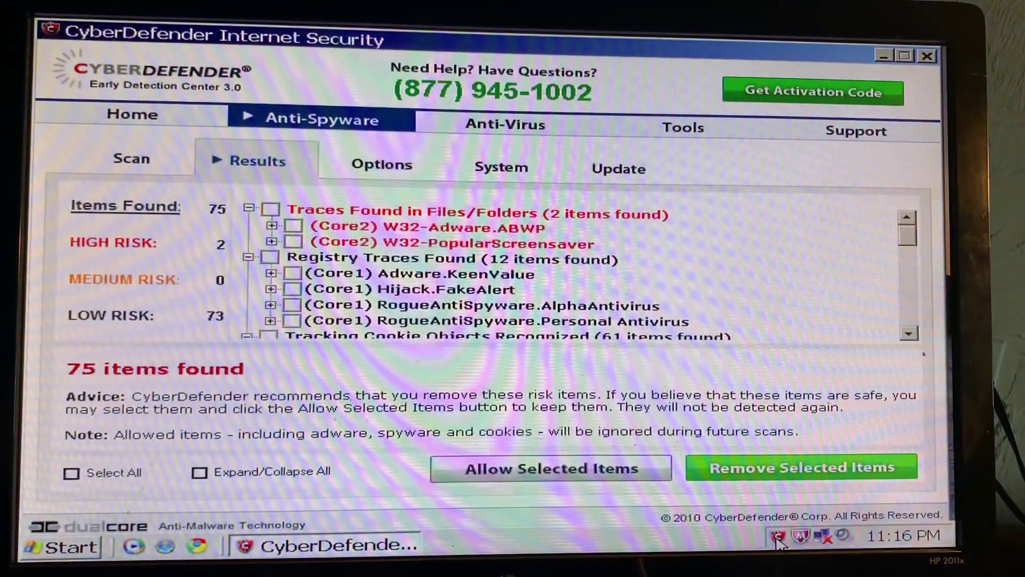
pyautogui.click(883, 56)
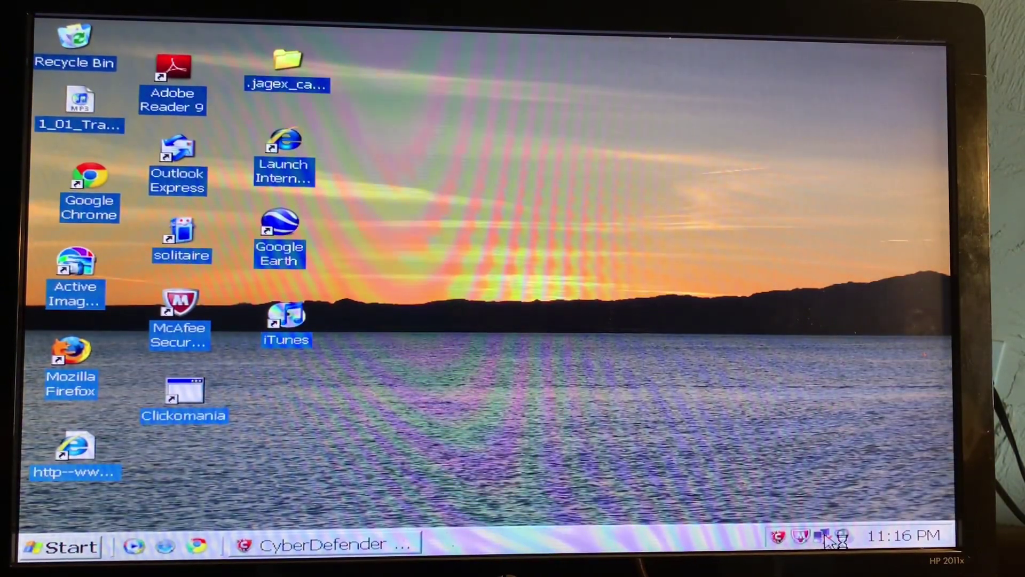
# Check Network Connections from the tray icon, showing the cable unplugged, then close it
pyautogui.doubleClick(808, 538)
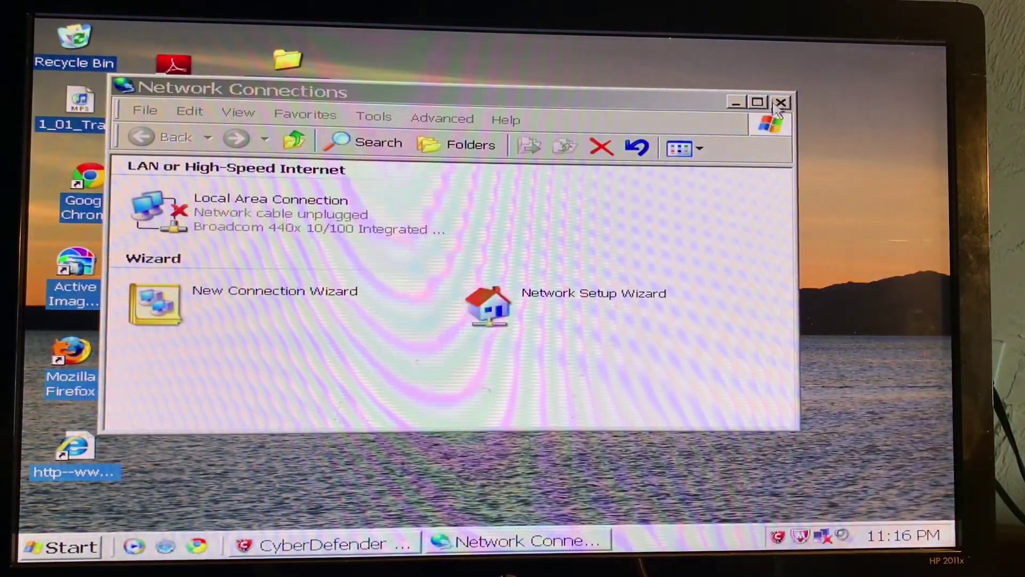
pyautogui.doubleClick(448, 104)
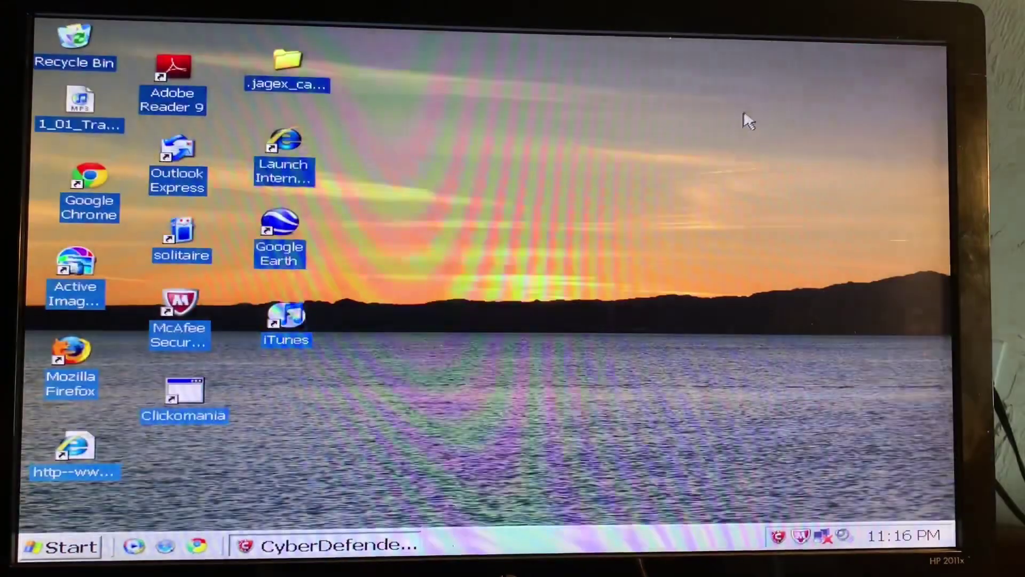